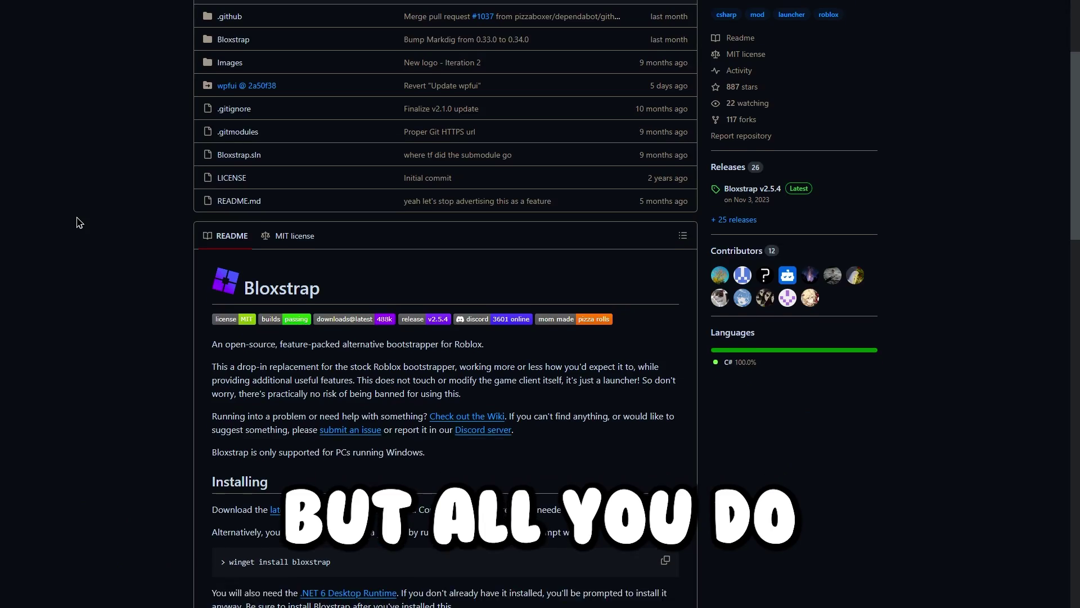
# Download the Bloxstrap-v2.5.4.exe installer from the GitHub release's Assets list.
pyautogui.scroll(-5, 85, 225)
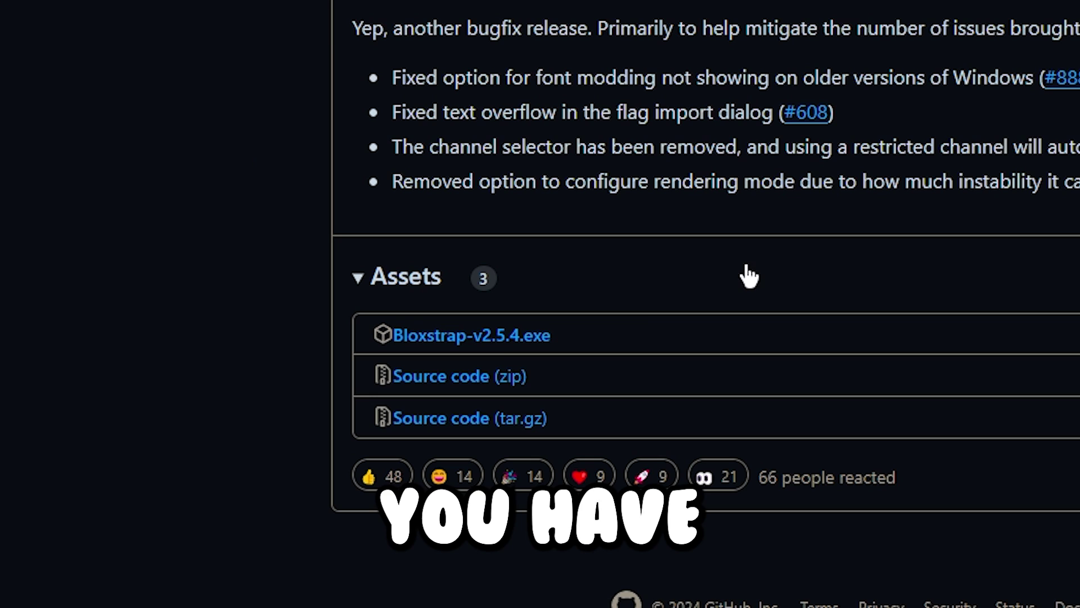
pyautogui.click(546, 332)
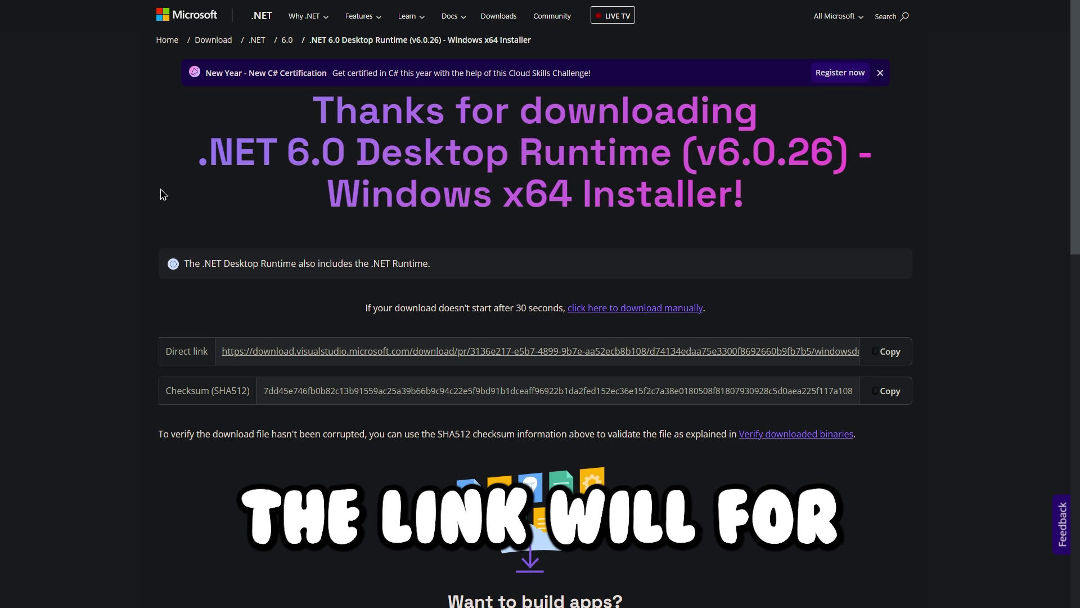
pyautogui.scroll(-15, 152, 195)
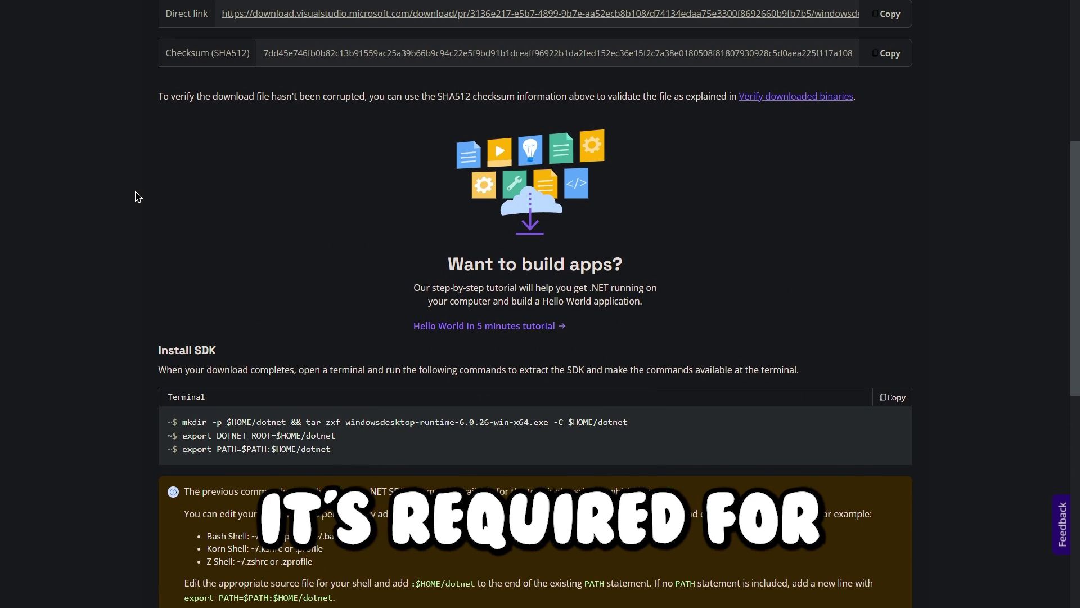
pyautogui.scroll(20, 133, 195)
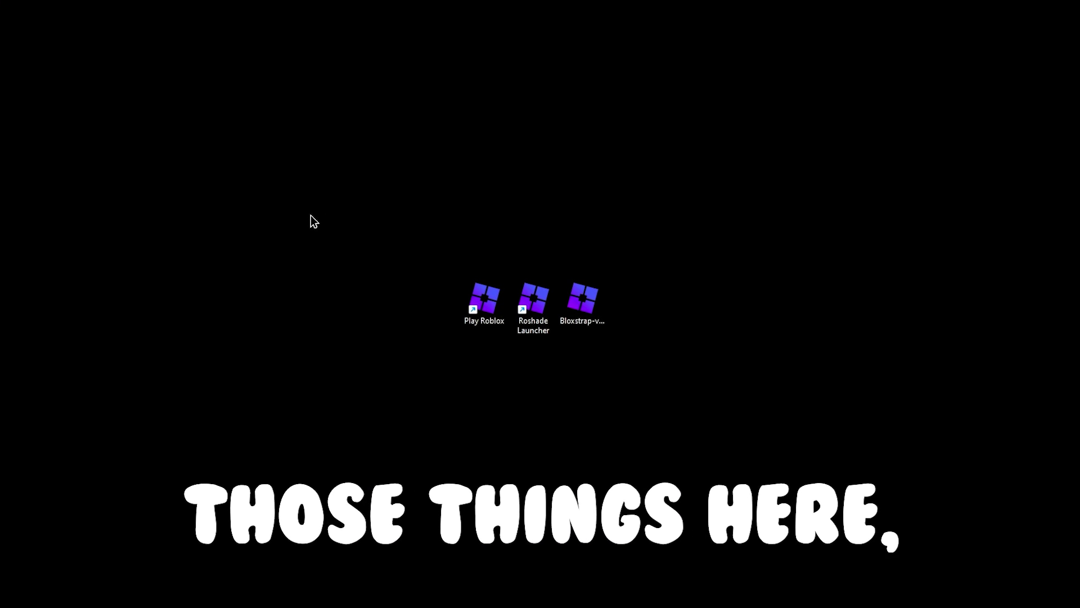
# Run the downloaded Bloxstrap installer from the desktop and confirm upgrading the existing installation.
pyautogui.moveTo(808, 184)
pyautogui.mouseDown()
pyautogui.moveTo(676, 272)
pyautogui.moveTo(354, 454)
pyautogui.moveTo(692, 393)
pyautogui.mouseUp()
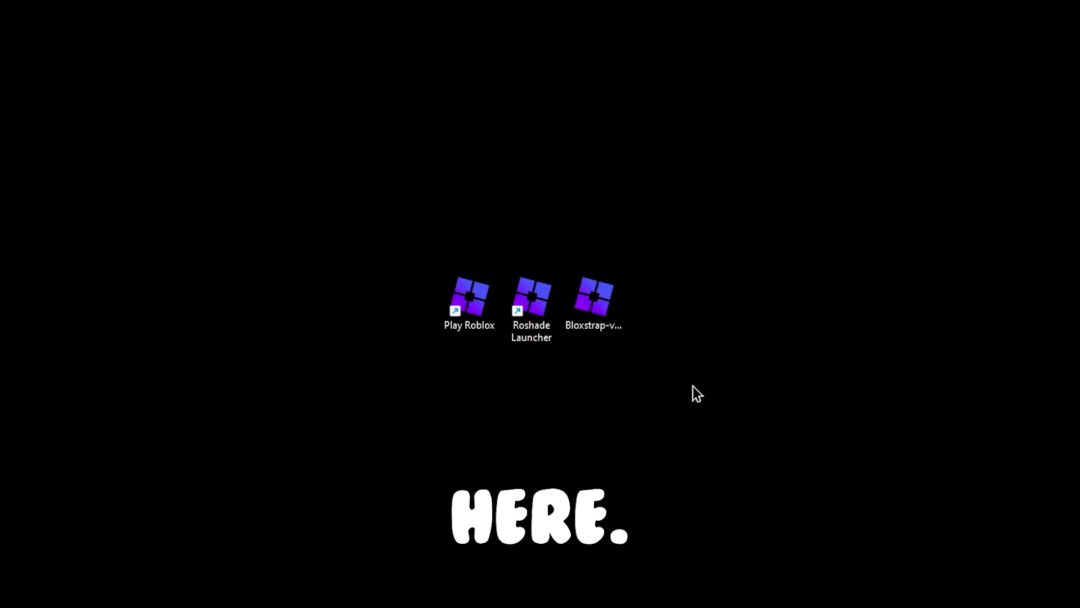
pyautogui.click(577, 306)
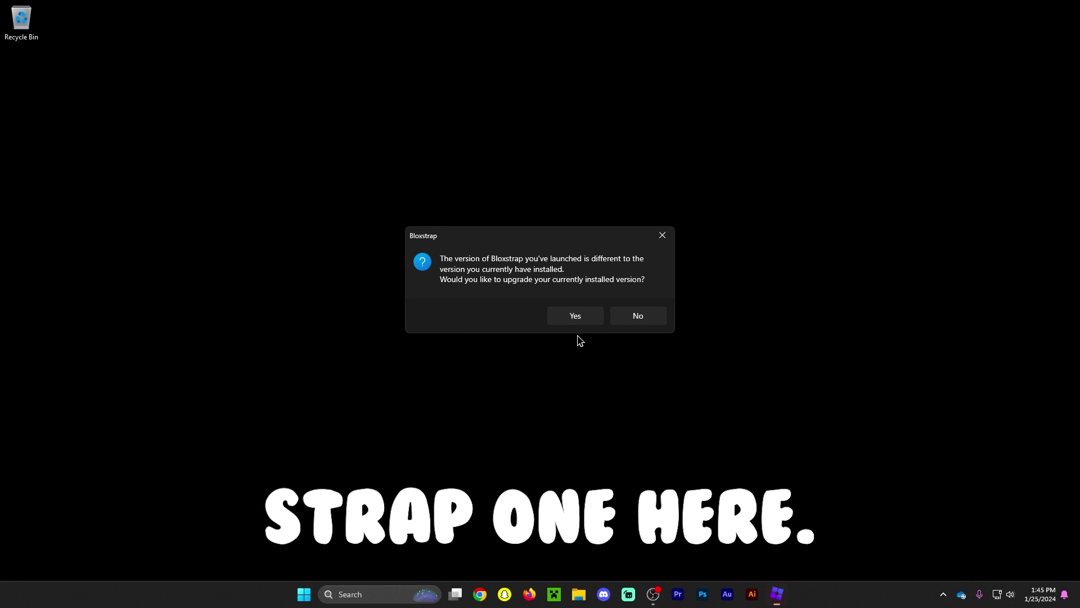
pyautogui.click(571, 314)
pyautogui.click(594, 307)
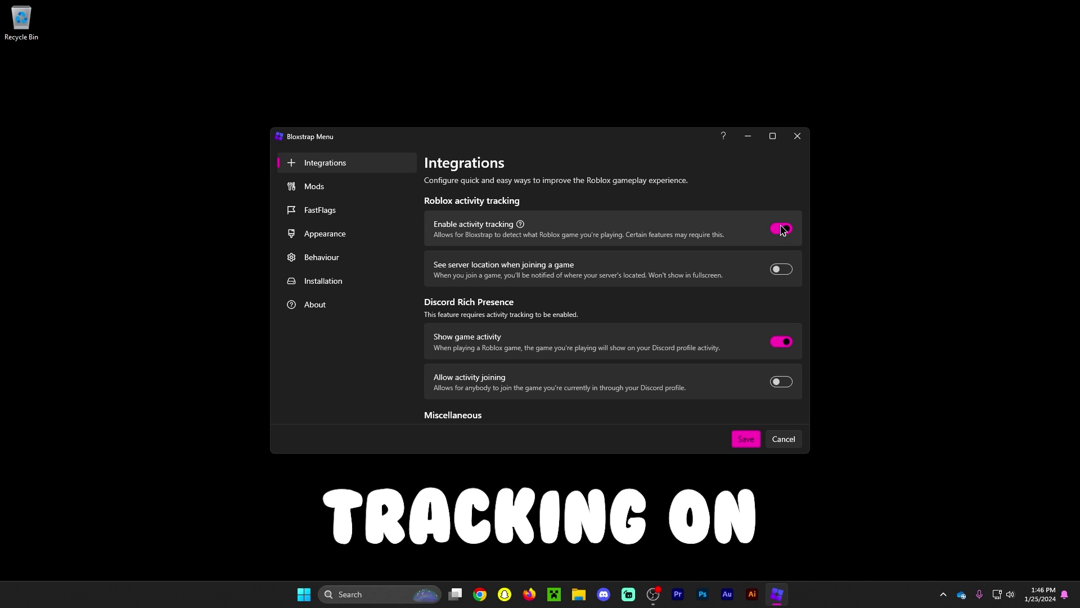
# Scroll the Bloxstrap Menu and switch to the Mods settings page.
pyautogui.scroll(-3, 555, 296)
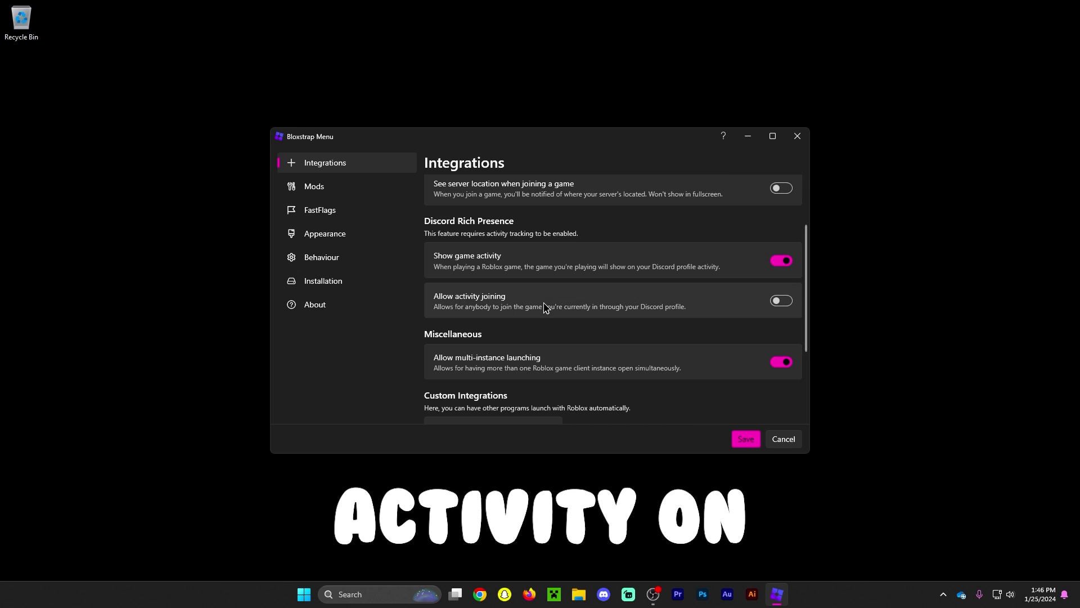
pyautogui.scroll(-4, 544, 305)
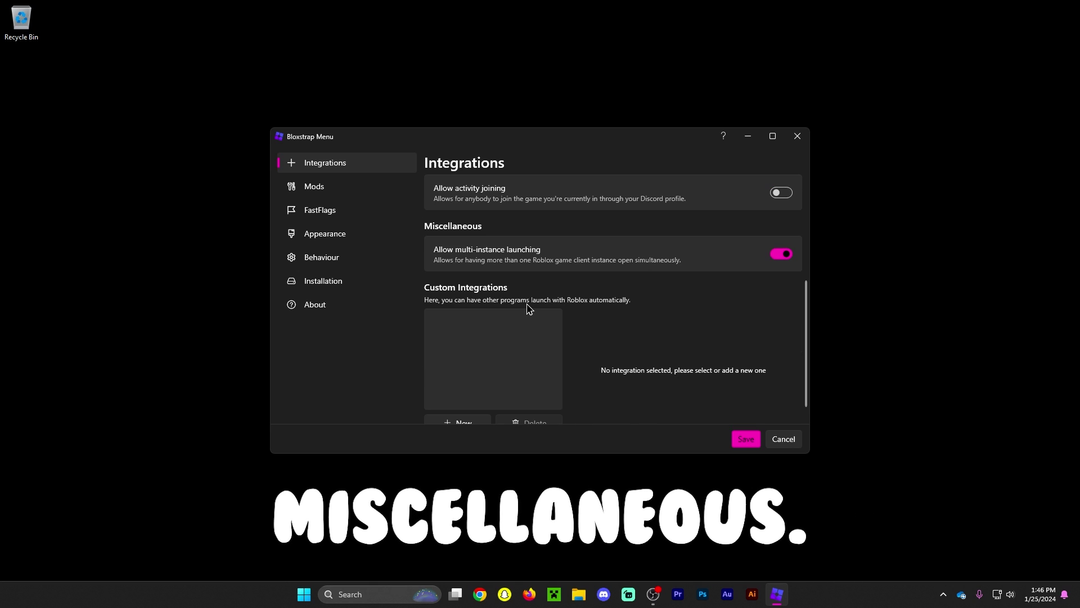
pyautogui.scroll(-1, 526, 294)
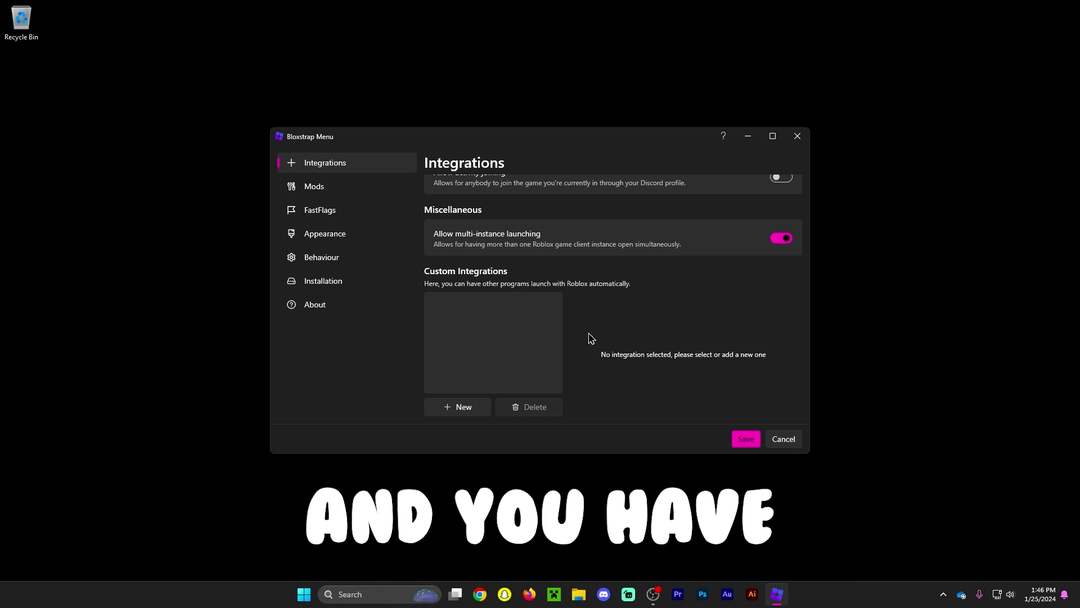
pyautogui.click(329, 194)
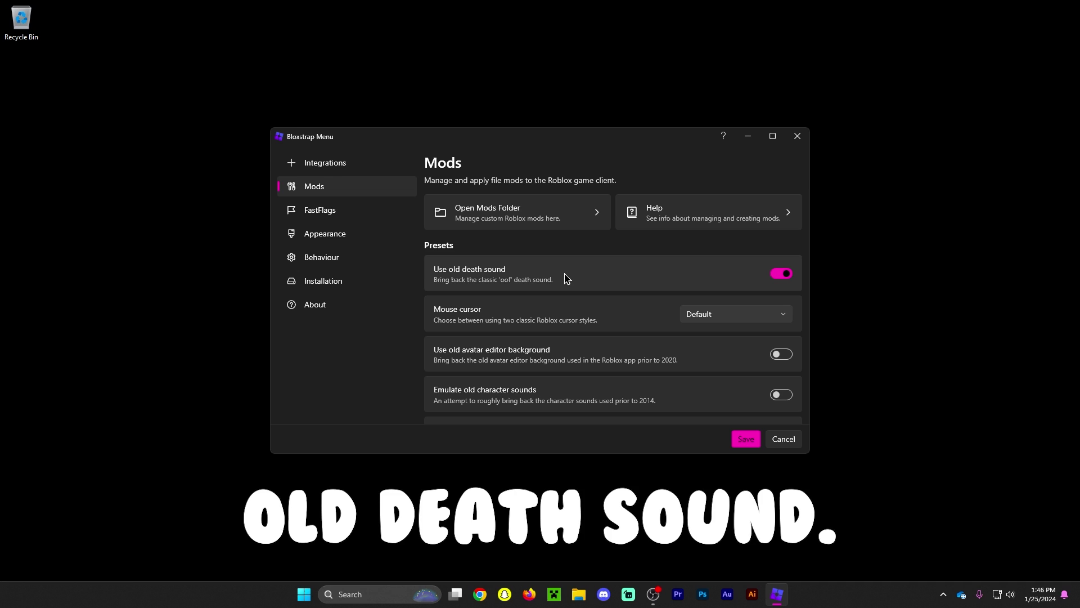
# Scroll down through the Mods preset options to review them.
pyautogui.scroll(-1, 599, 275)
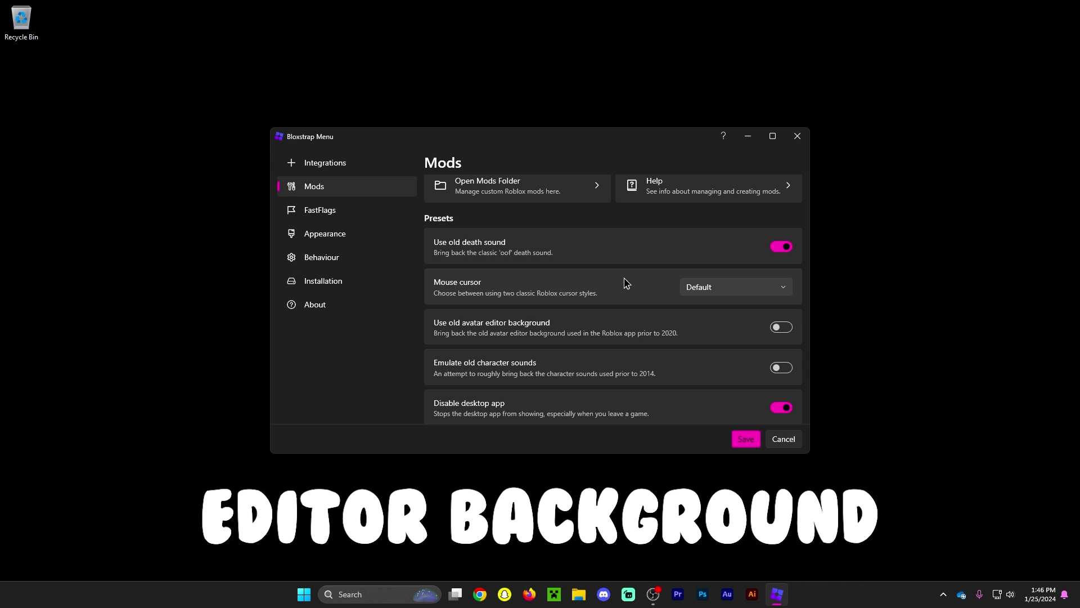
pyautogui.scroll(-2, 619, 290)
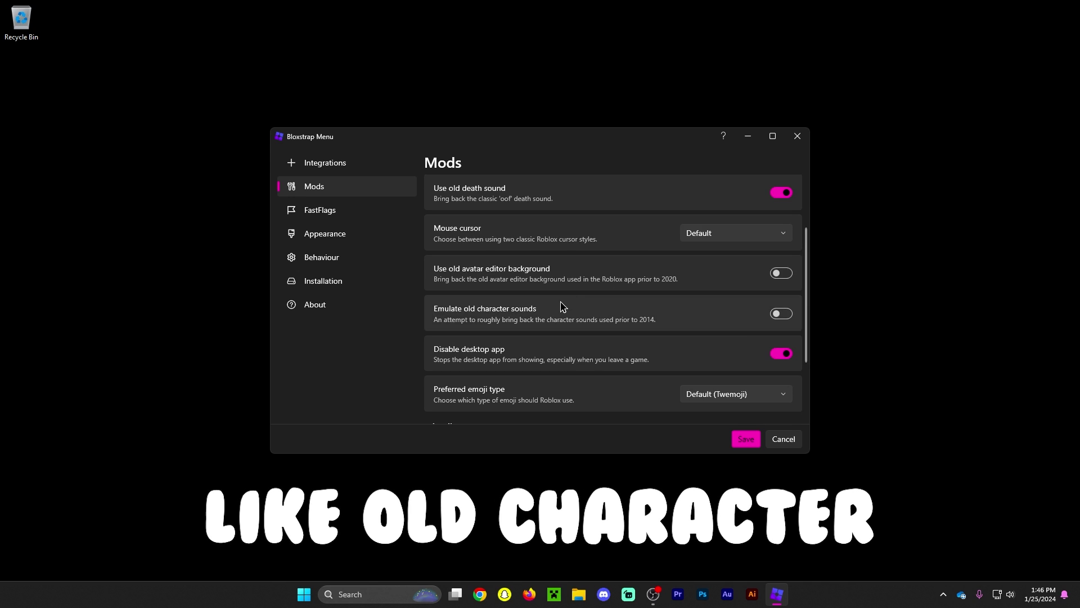
pyautogui.scroll(-1, 563, 306)
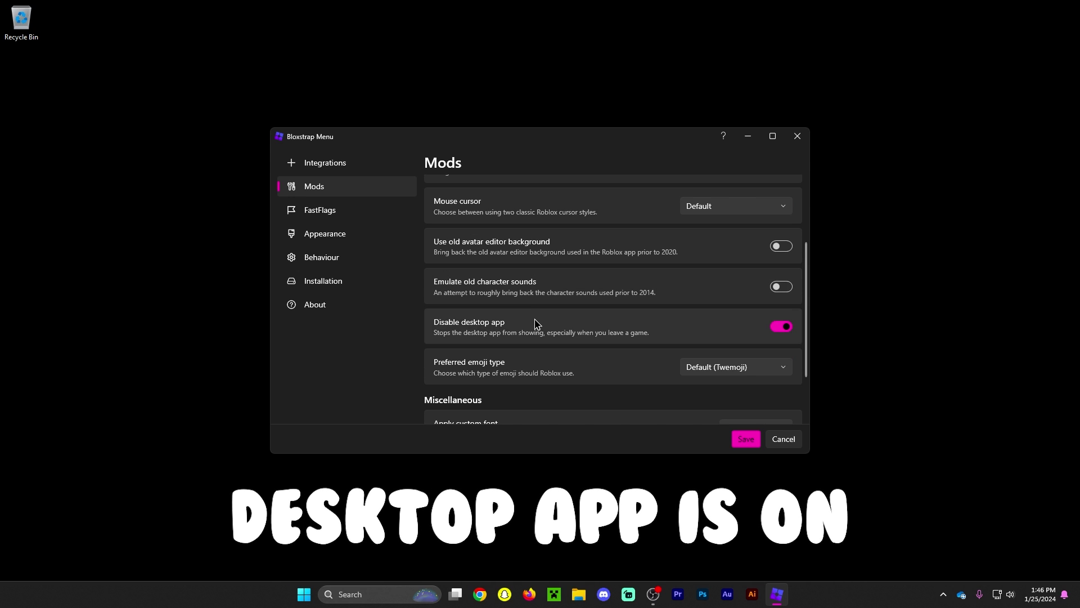
pyautogui.scroll(-3, 552, 326)
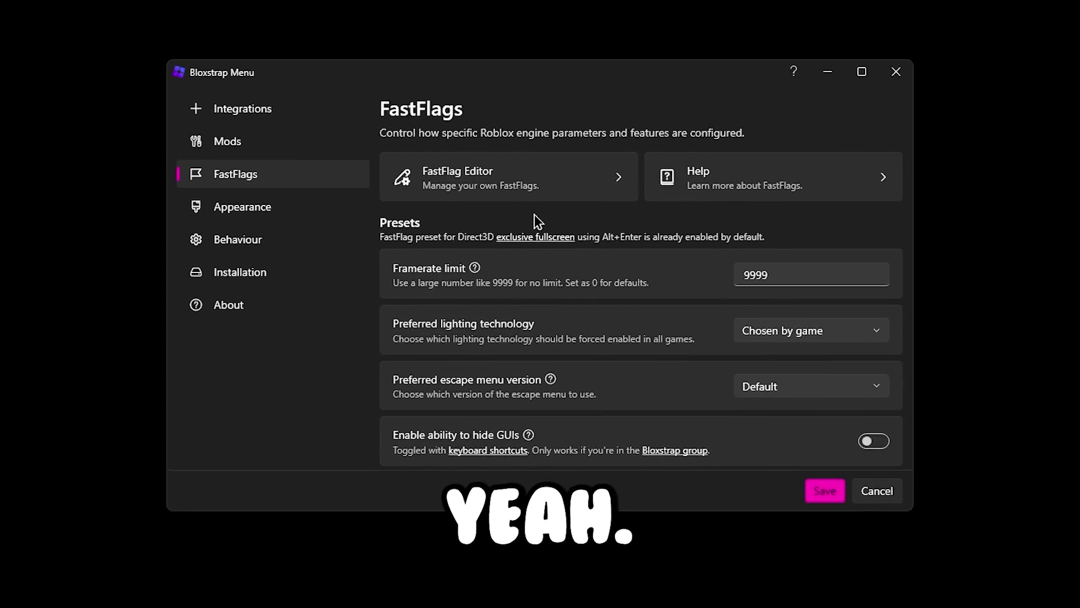
# Check the lighting technology options, keeping it at Chosen by game, and scroll through the settings.
pyautogui.scroll(-1, 523, 262)
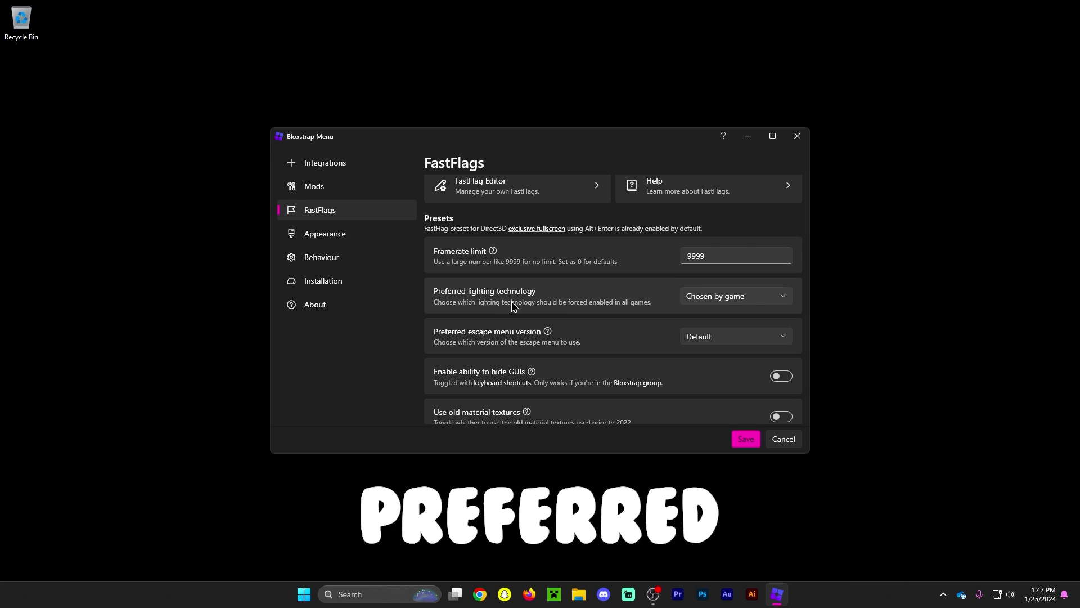
pyautogui.click(737, 298)
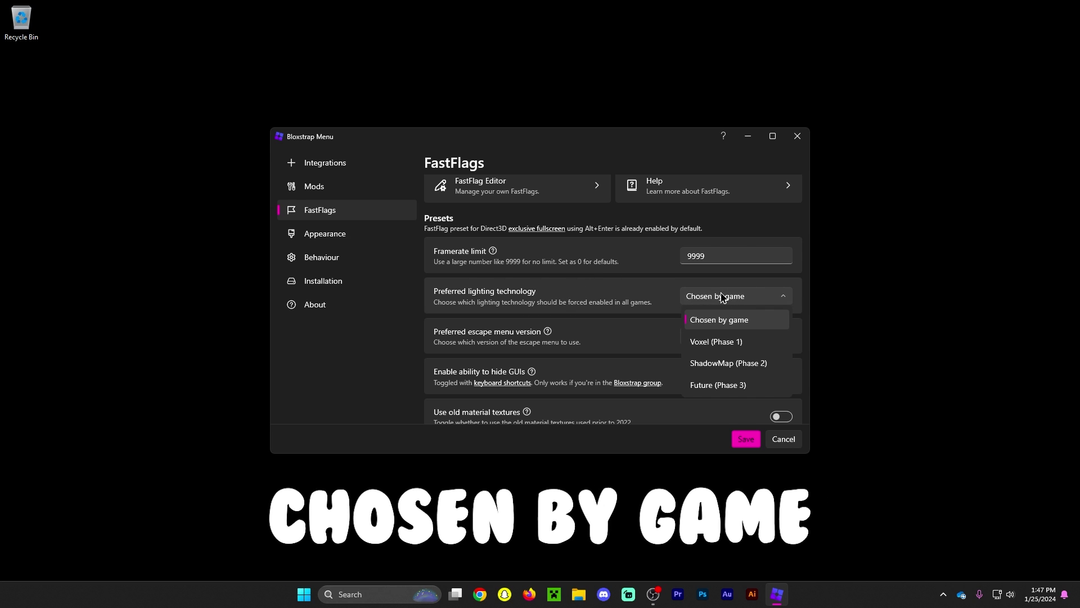
pyautogui.click(723, 297)
pyautogui.scroll(-1, 479, 309)
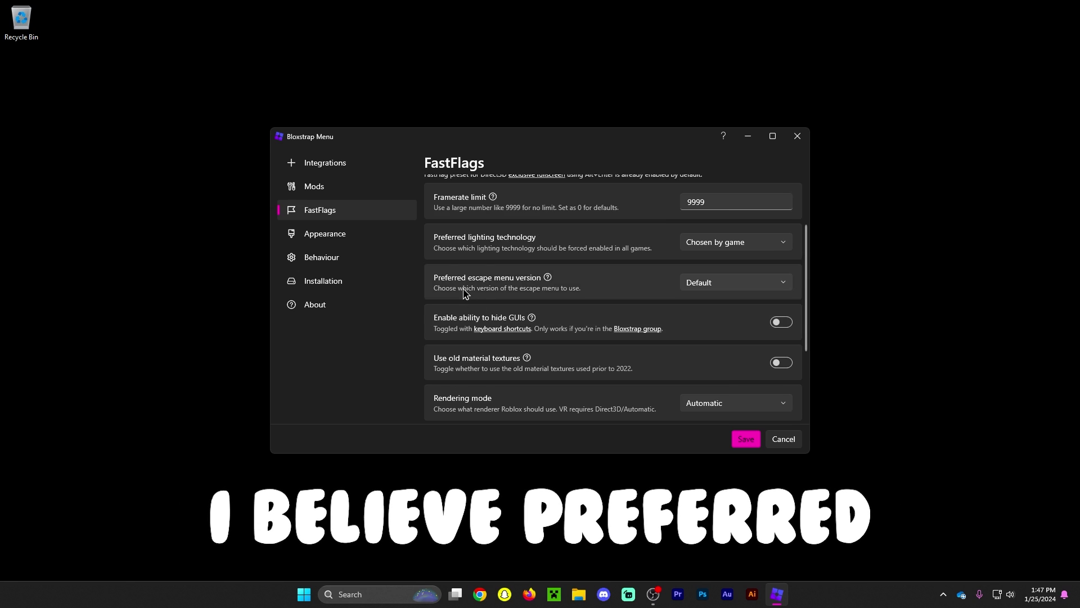
pyautogui.scroll(-1, 581, 309)
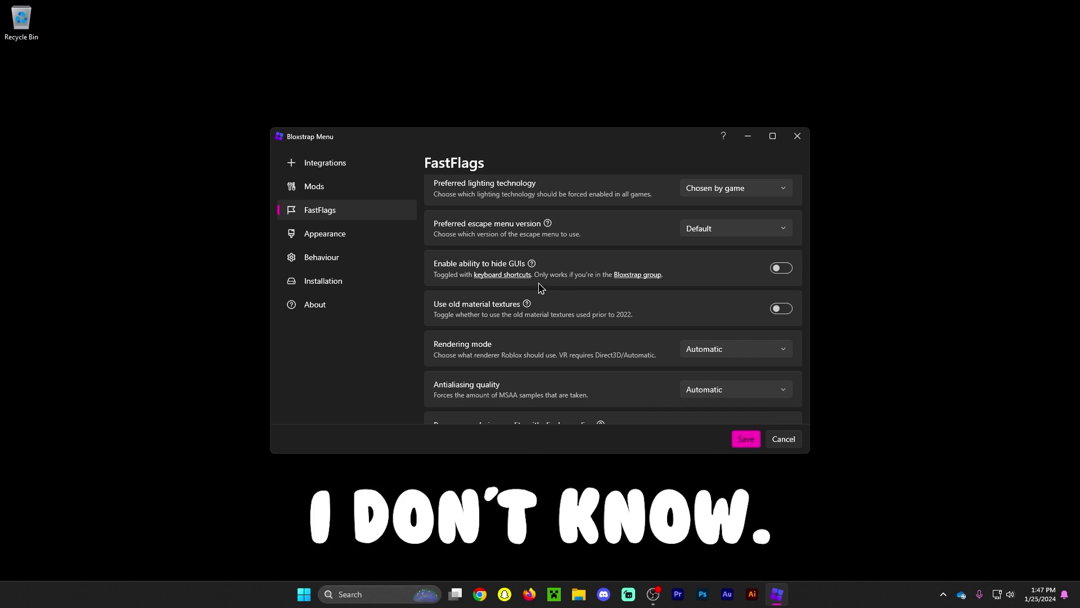
pyautogui.scroll(-1, 564, 305)
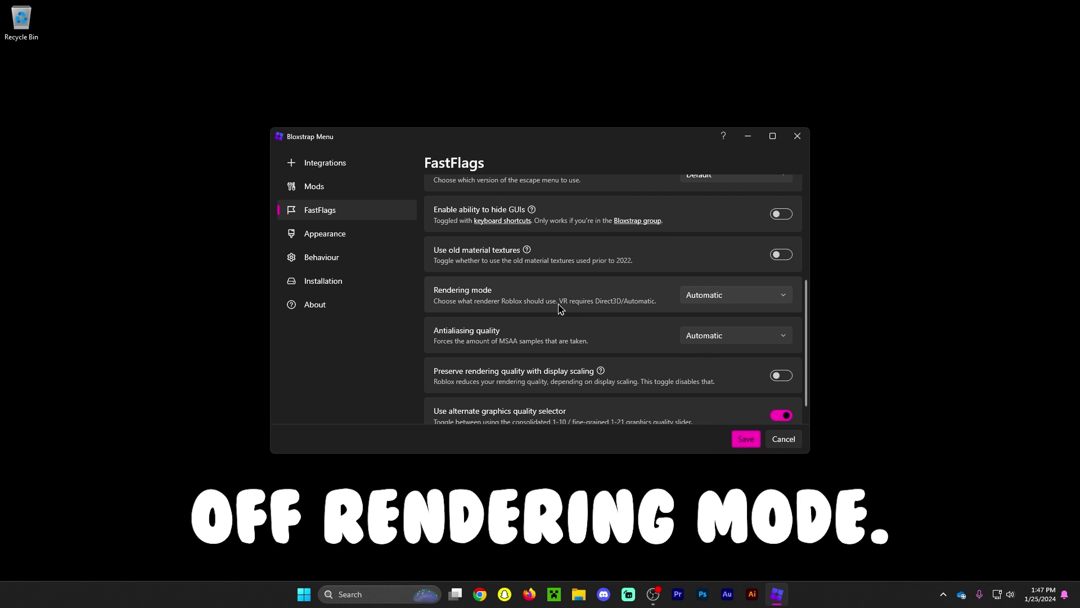
pyautogui.scroll(-1, 540, 313)
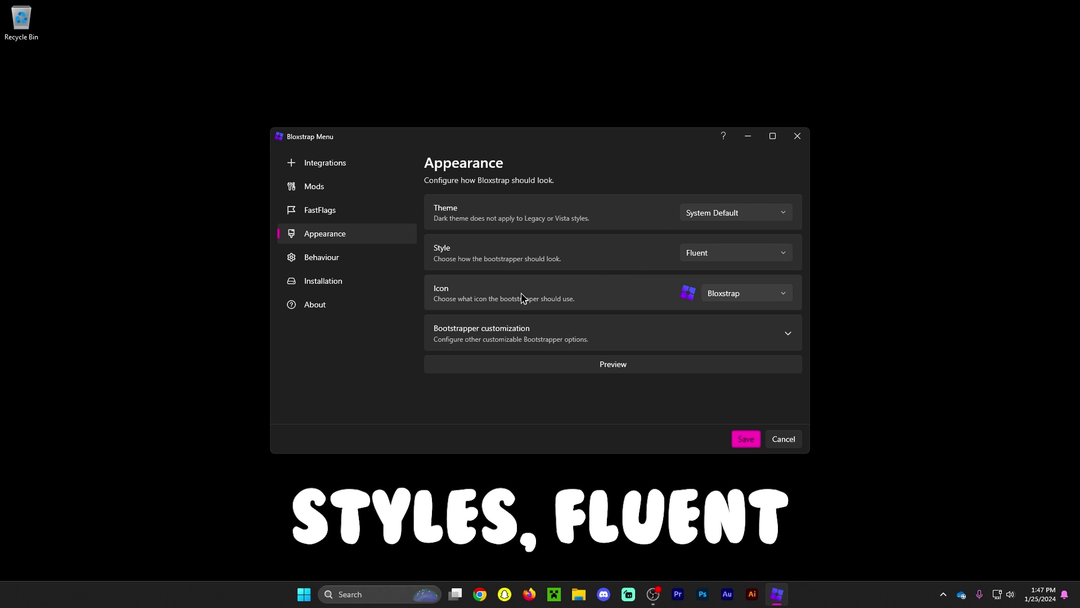
# Browse the Behaviour and Installation pages, then open the FastFlag Editor from FastFlags.
pyautogui.click(311, 258)
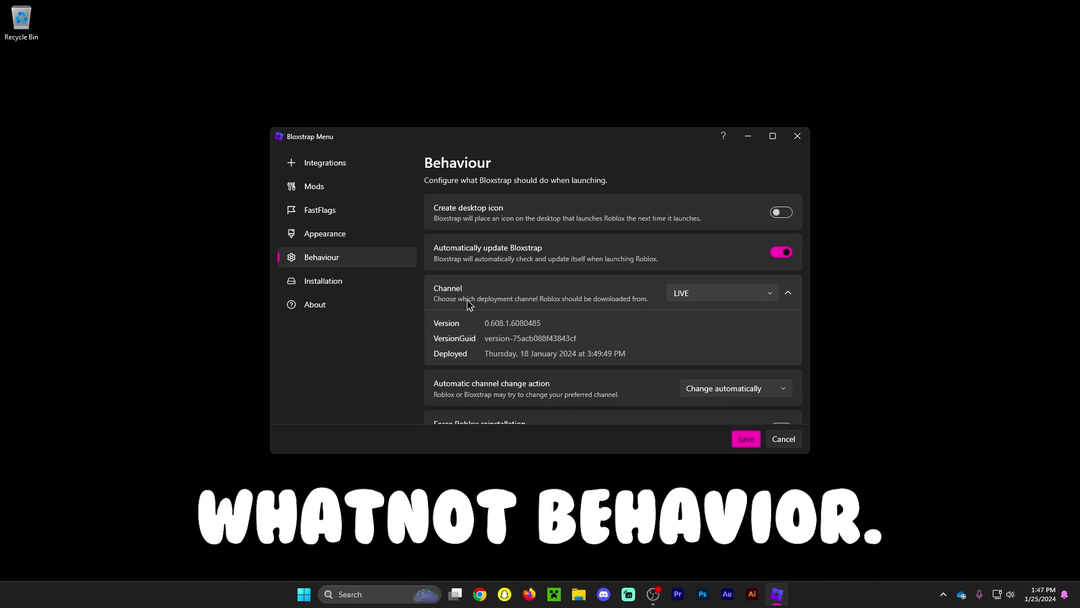
pyautogui.scroll(-1, 514, 259)
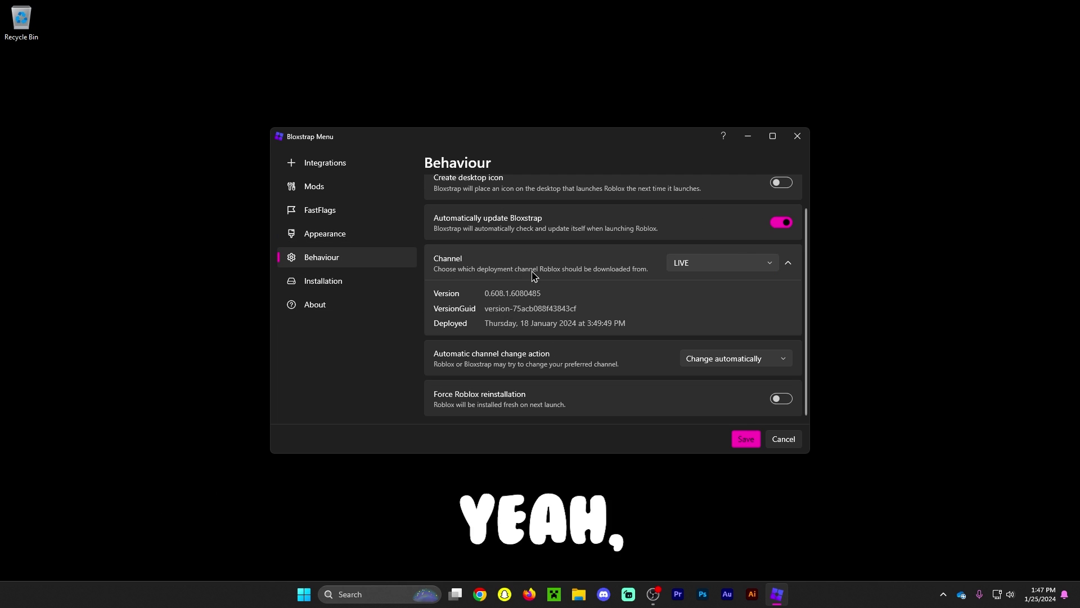
pyautogui.click(324, 281)
pyautogui.click(319, 211)
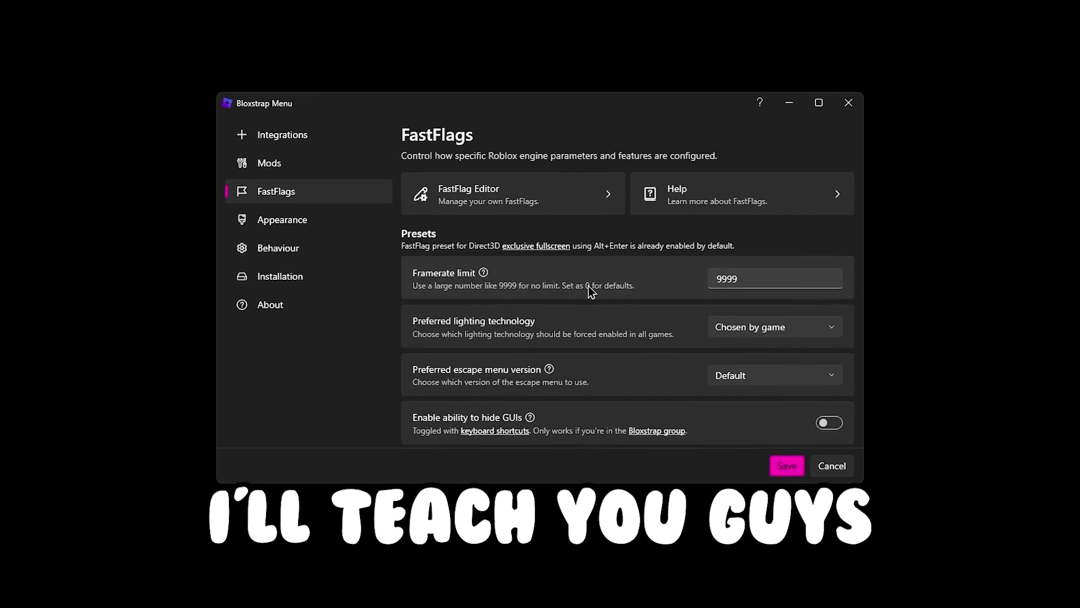
pyautogui.click(520, 223)
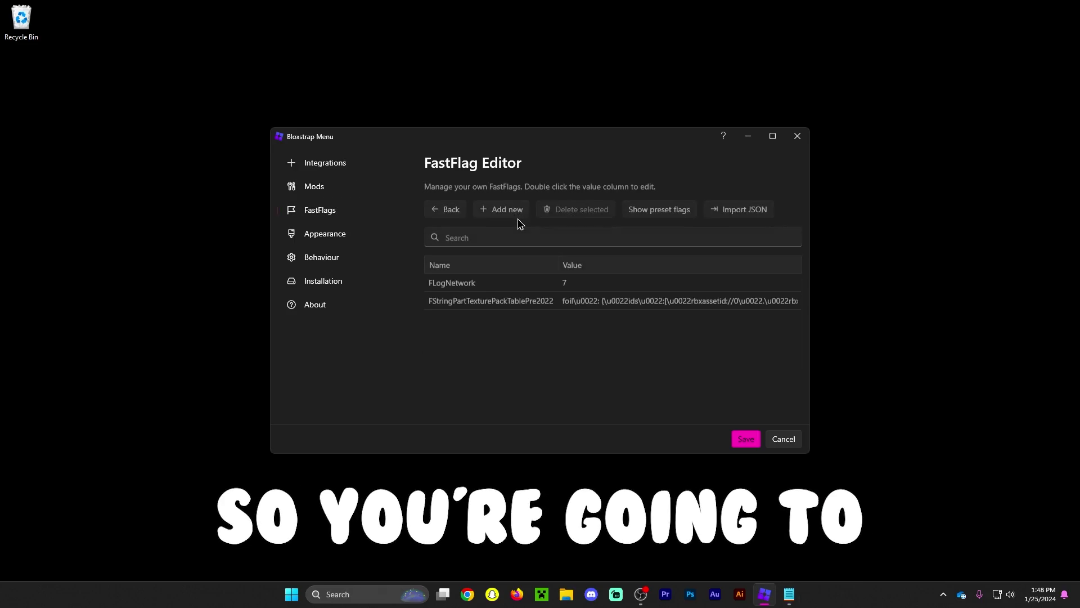
# Replace FStringPartTexturePackTablePre2022 with a freshly added copy, paste its texture-pack value, and save.
pyautogui.click(462, 293)
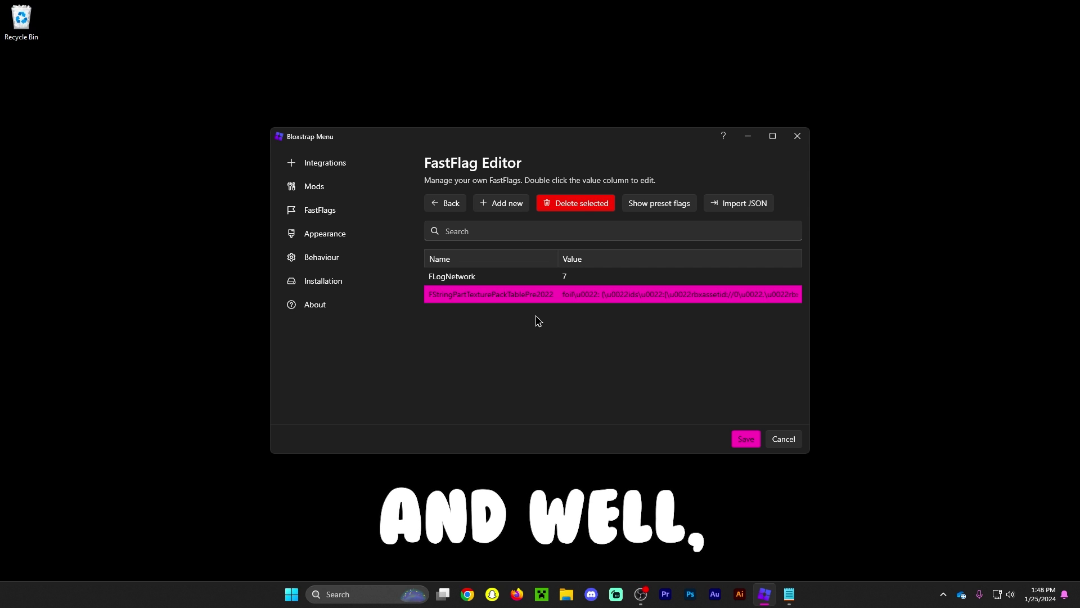
pyautogui.click(569, 209)
pyautogui.click(502, 208)
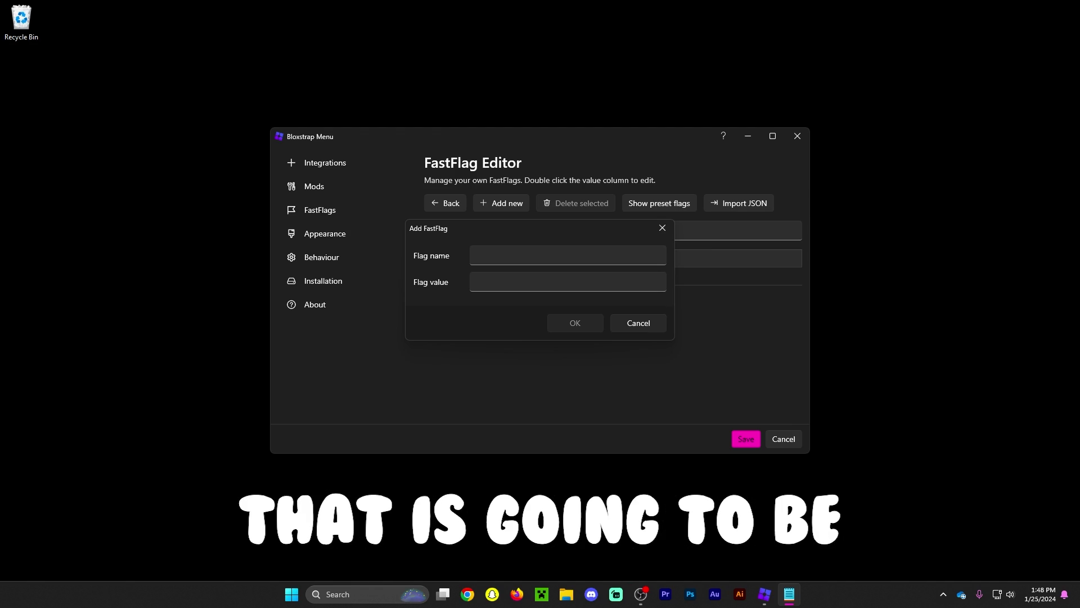
pyautogui.click(506, 261)
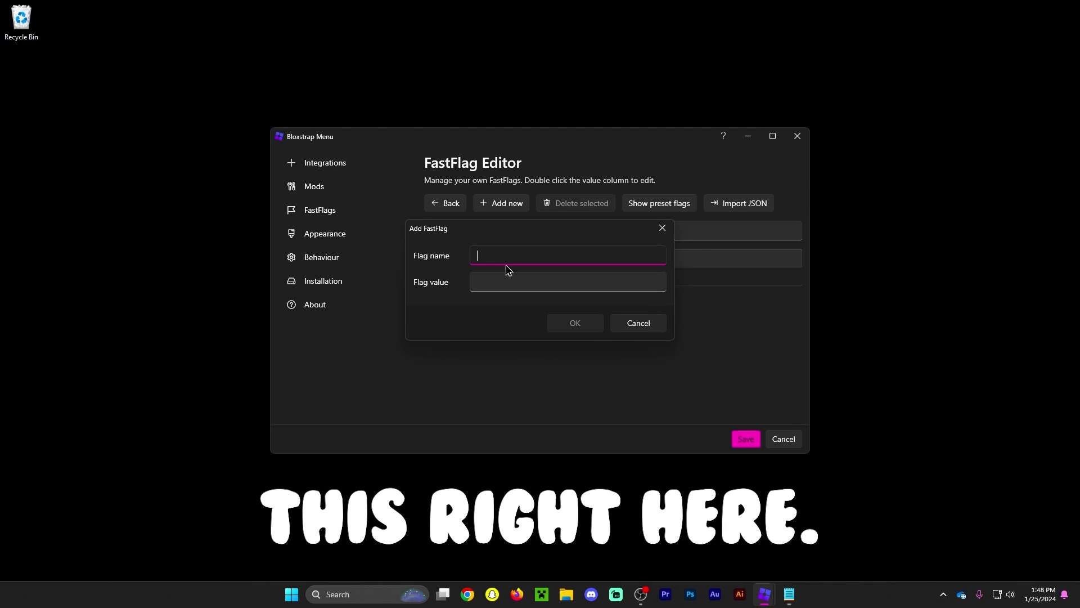
pyautogui.write('FStringPartTexturePackTablePre2022')
pyautogui.press('Return')
pyautogui.doubleClick(581, 298)
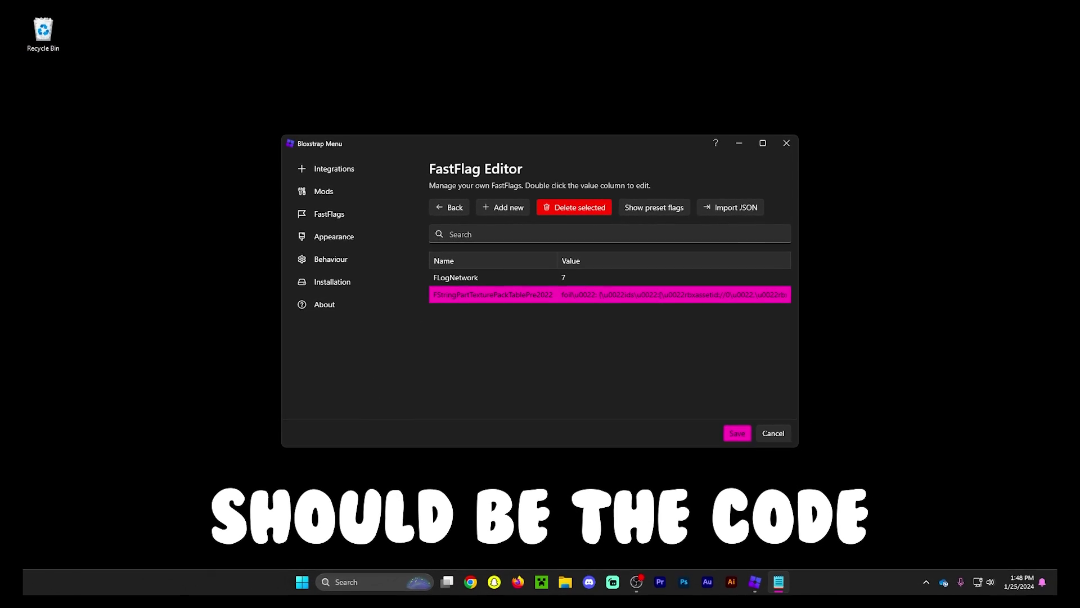
pyautogui.click(719, 423)
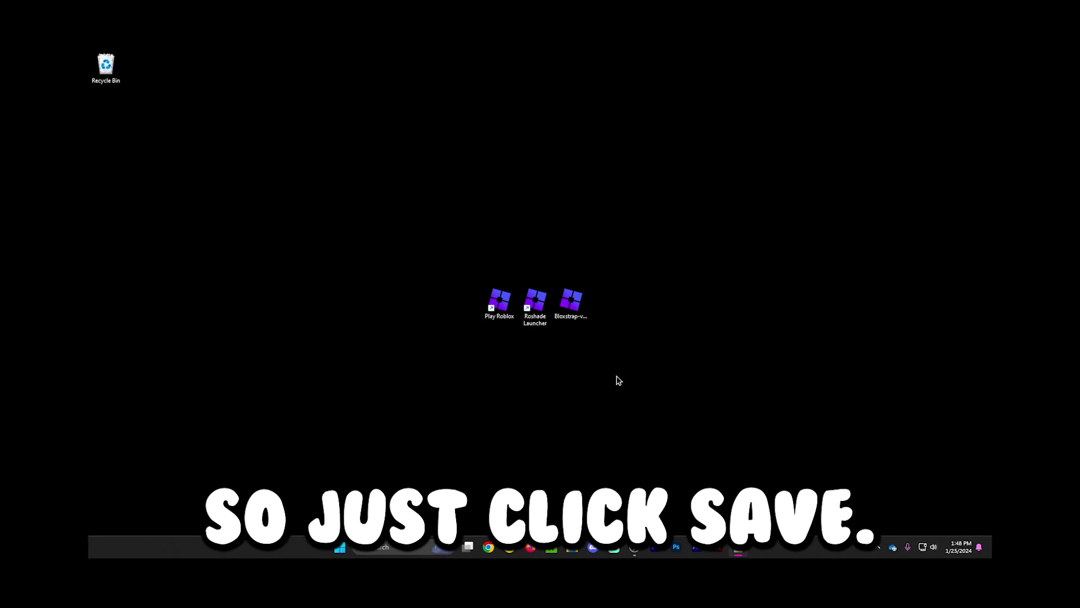